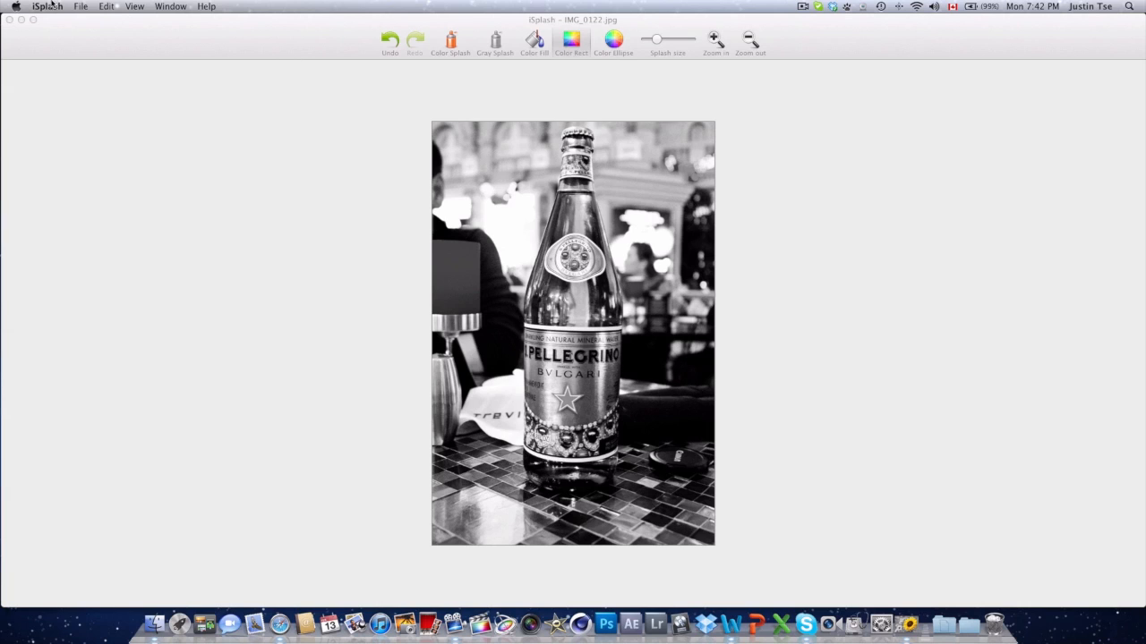
left_click(80, 6)
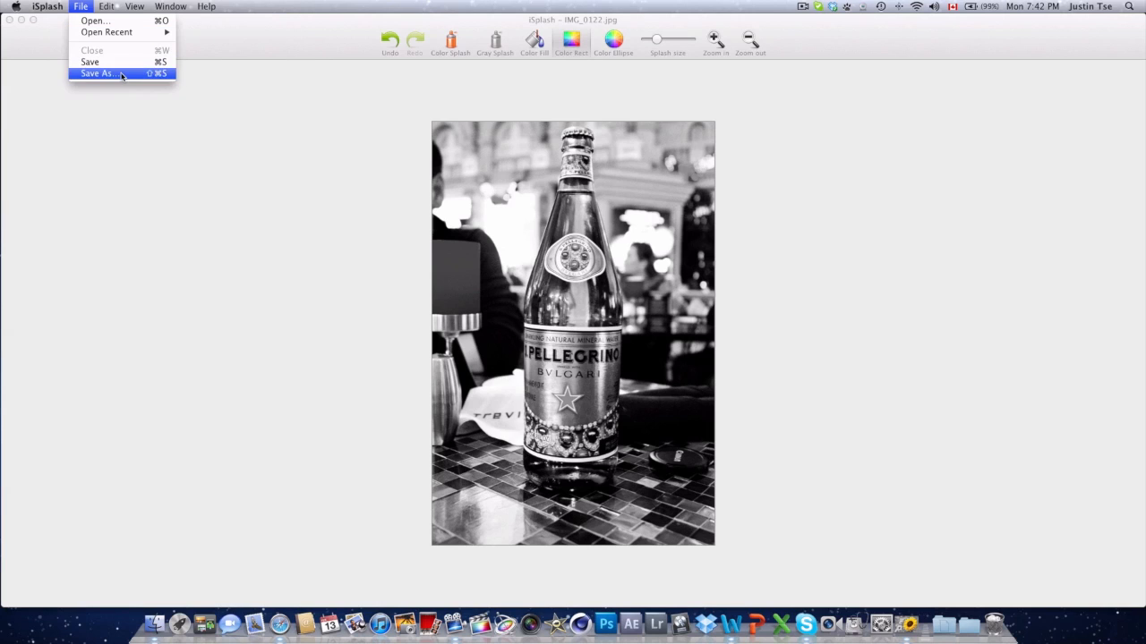
mouse_move(45, 4)
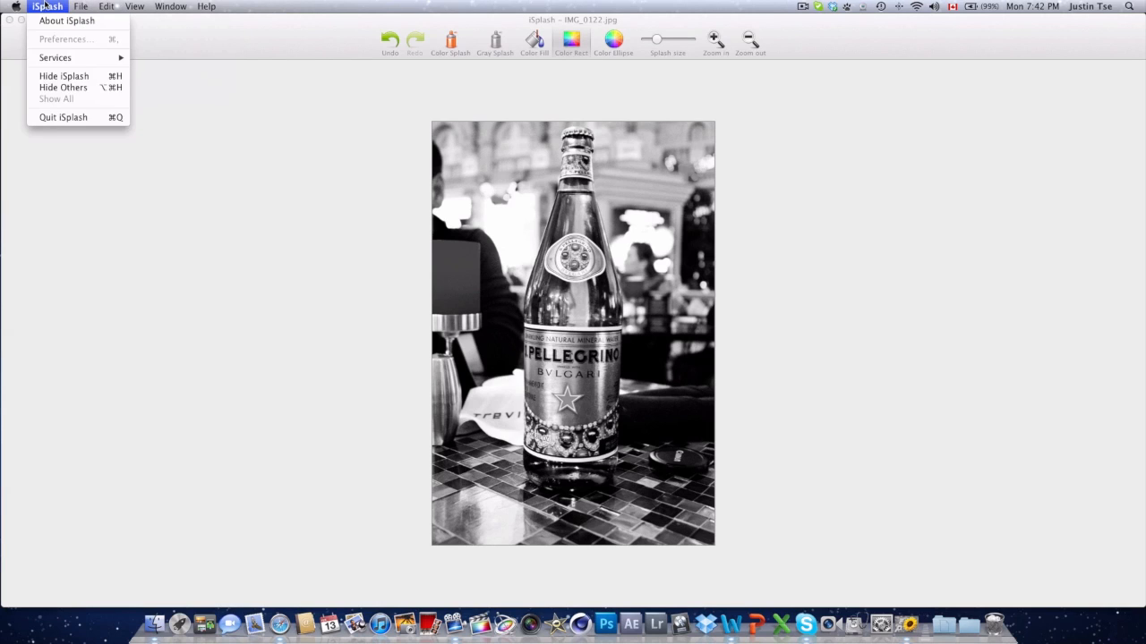
mouse_move(104, 10)
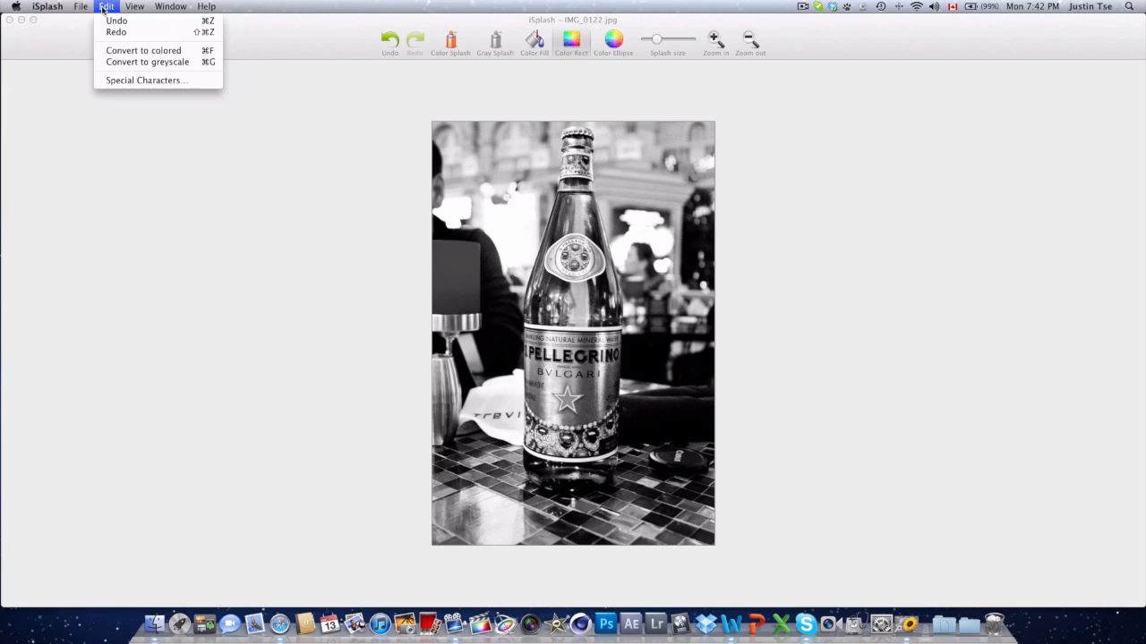
left_click(123, 65)
left_click(104, 8)
left_click(123, 62)
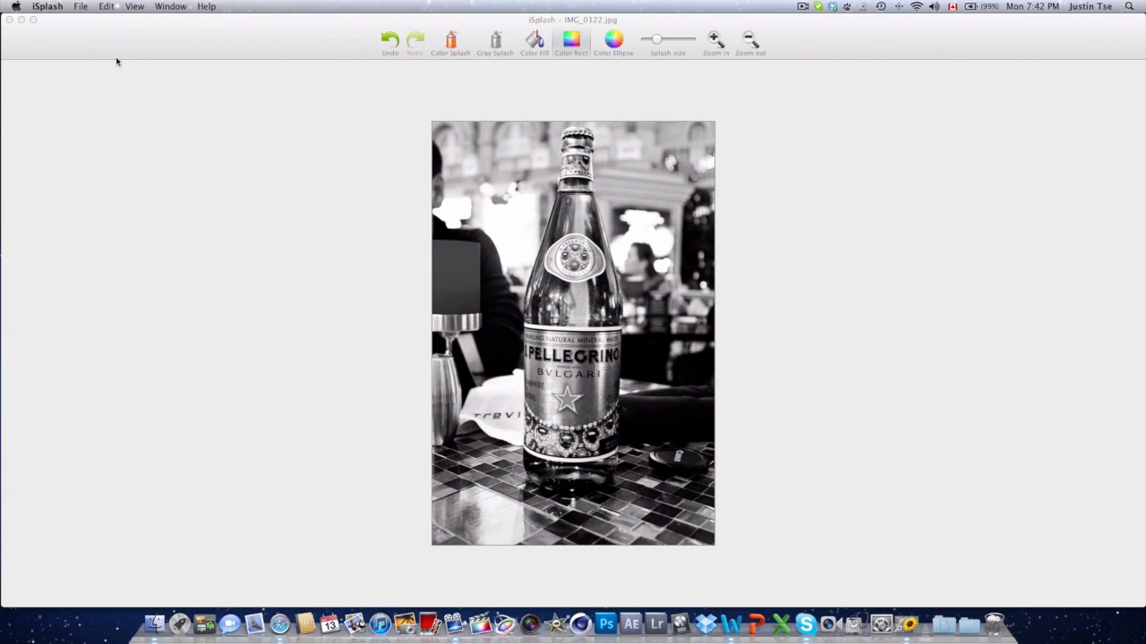
left_click(141, 7)
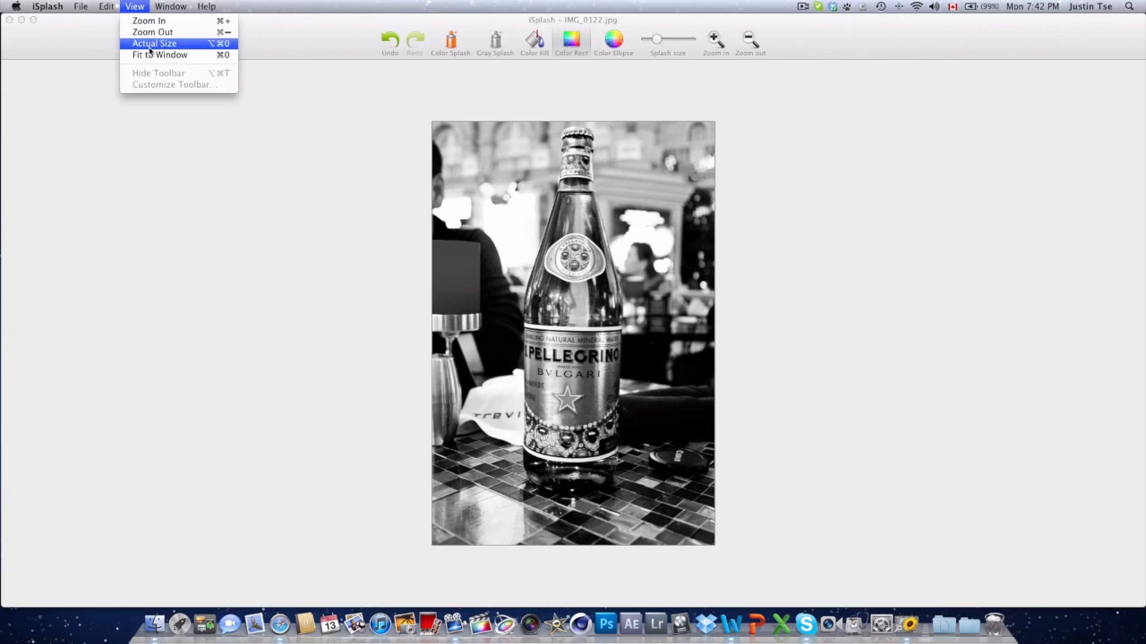
mouse_move(170, 6)
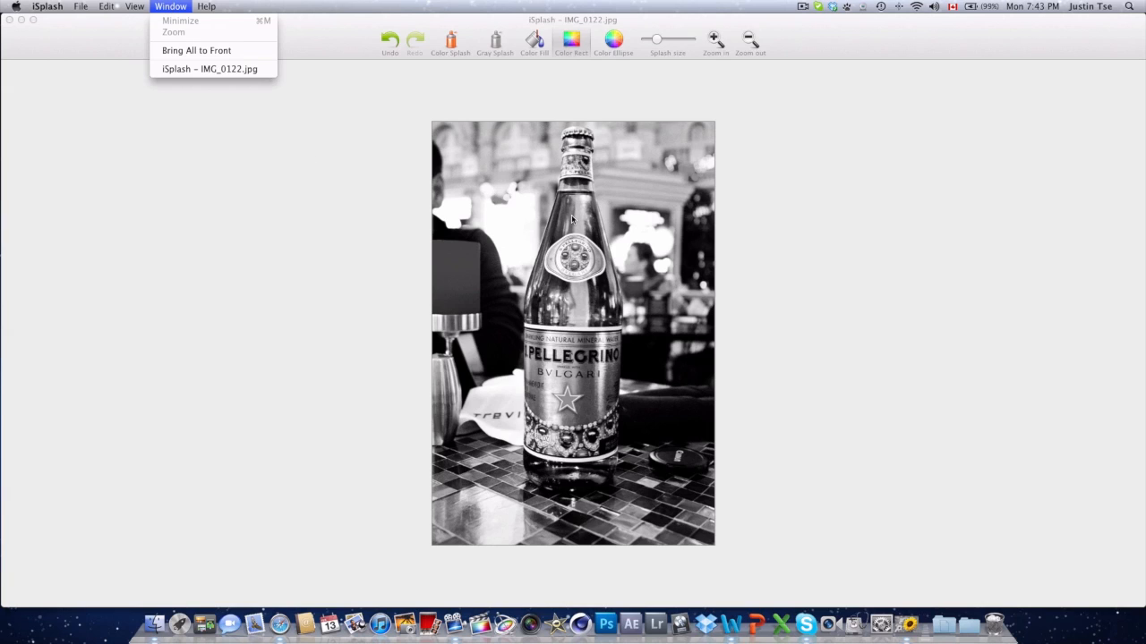
mouse_move(209, 6)
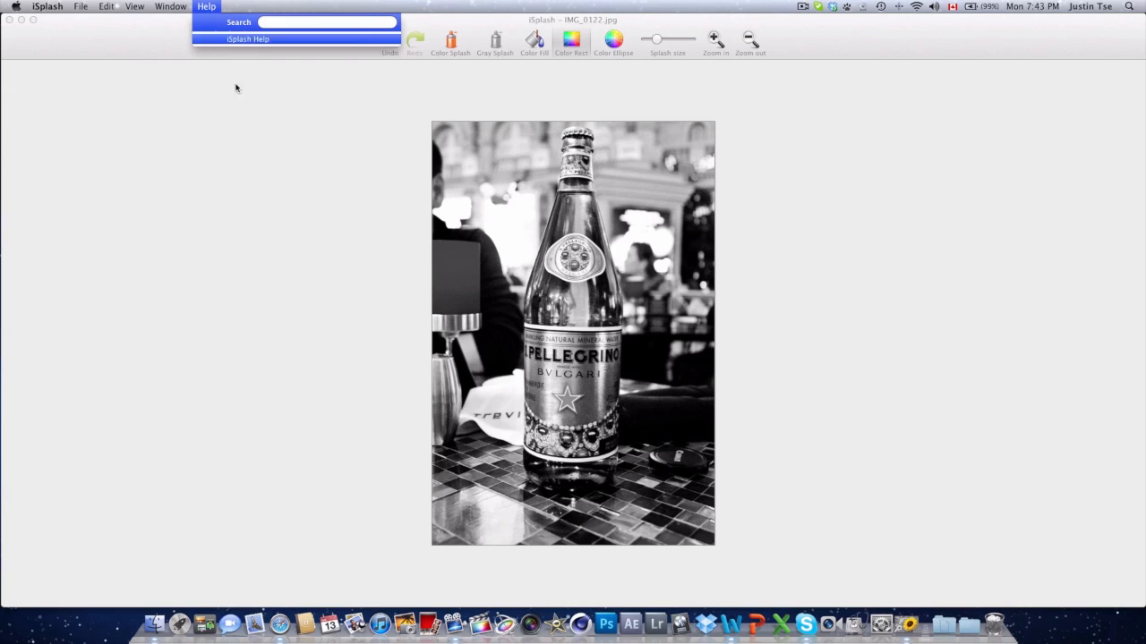
left_click(278, 107)
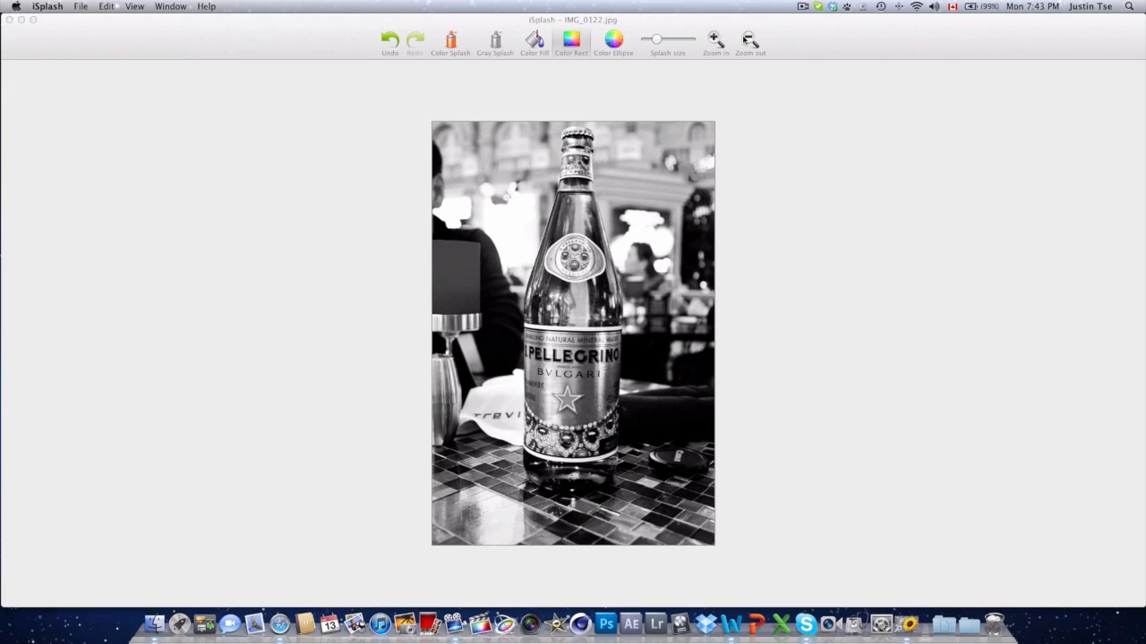
Step: Paint colour back onto the middle of the bottle with the Color Splash brush at a larger splash size
left_click(452, 42)
left_click(452, 41)
left_click(667, 40)
left_click_drag(564, 333, 588, 403)
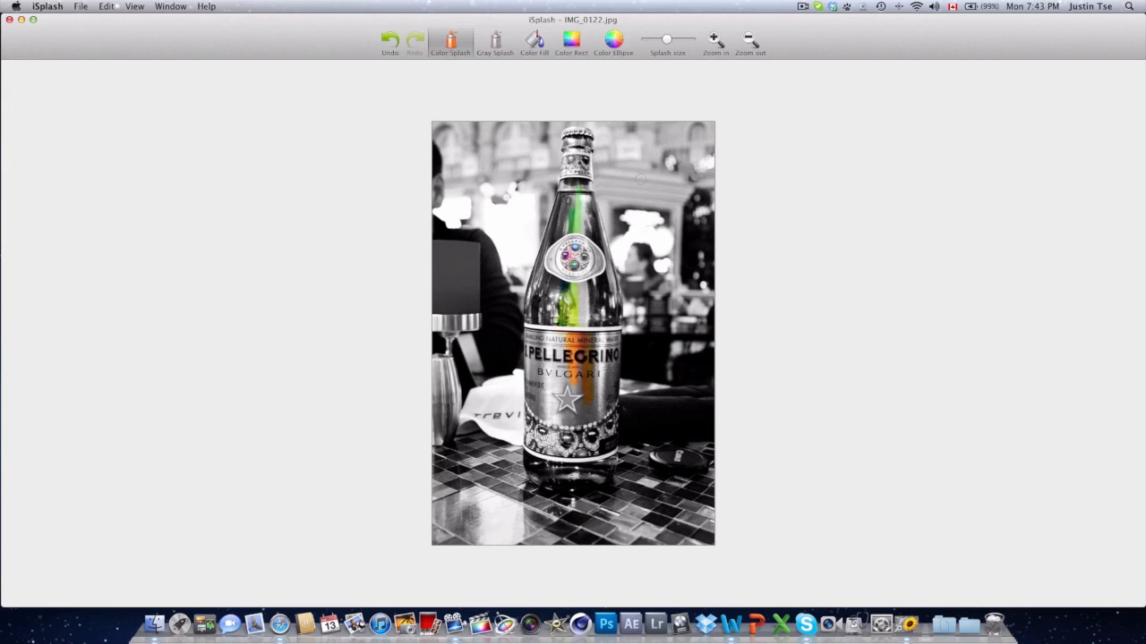
Step: Zoom in and paint the rest of the bottle, including its neck, in colour with a bigger Color Splash brush
left_click(714, 40)
left_click(682, 40)
mouse_move(560, 181)
left_mouse_down()
mouse_move(543, 221)
mouse_move(537, 467)
mouse_move(580, 410)
mouse_move(585, 476)
mouse_move(592, 188)
mouse_move(607, 216)
mouse_move(615, 359)
mouse_move(625, 314)
mouse_move(622, 420)
mouse_move(605, 479)
mouse_move(563, 492)
mouse_move(523, 482)
mouse_move(591, 492)
mouse_move(574, 373)
mouse_move(515, 383)
mouse_move(513, 465)
mouse_move(556, 479)
mouse_move(606, 411)
mouse_move(618, 426)
mouse_move(549, 291)
mouse_move(547, 178)
mouse_move(516, 266)
mouse_move(565, 87)
mouse_move(605, 144)
mouse_move(587, 90)
mouse_move(611, 224)
mouse_move(613, 159)
mouse_move(635, 257)
mouse_move(586, 418)
mouse_move(633, 299)
mouse_move(619, 479)
mouse_move(549, 505)
mouse_move(510, 488)
mouse_move(524, 300)
mouse_move(515, 359)
mouse_move(516, 179)
left_mouse_up()
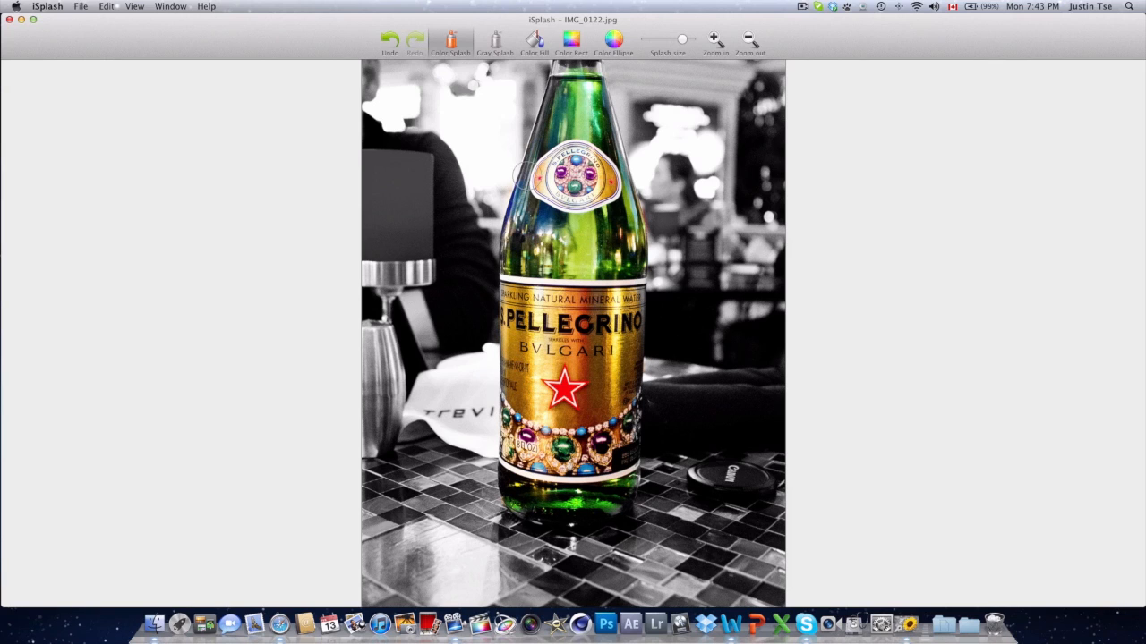
scroll(571, 124, "up", 4)
mouse_move(589, 98)
left_mouse_down()
mouse_move(559, 147)
mouse_move(537, 243)
mouse_move(591, 115)
mouse_move(586, 152)
mouse_move(571, 80)
mouse_move(567, 94)
left_mouse_up()
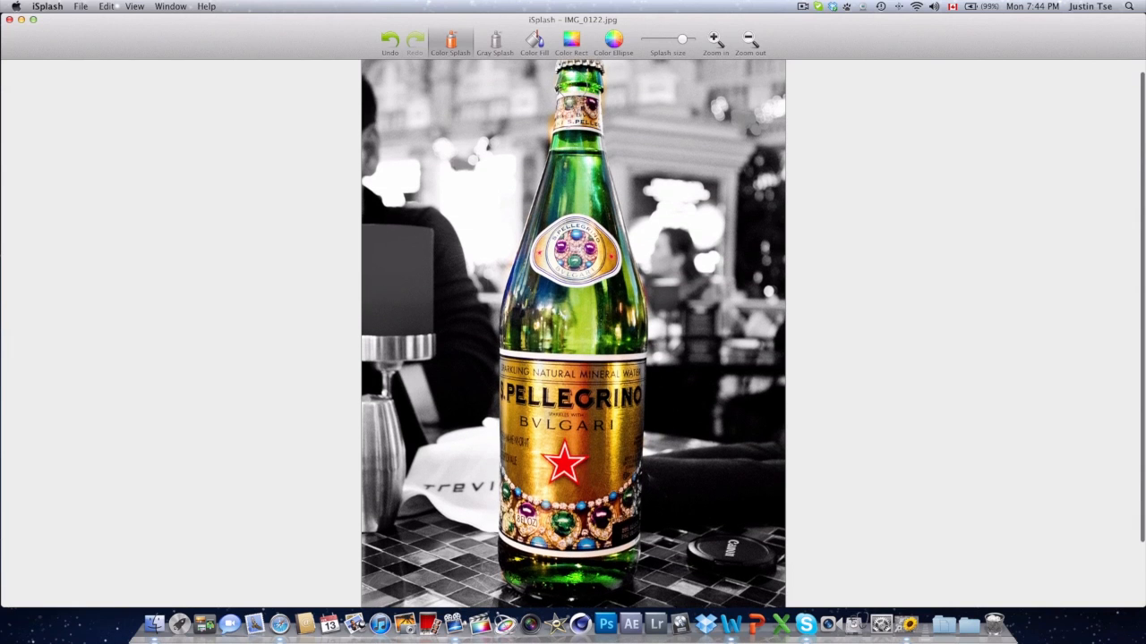
Step: Zoom back out and paint the chair back beside the bottle in colour with a smaller splash size
scroll(578, 81, "up", 1)
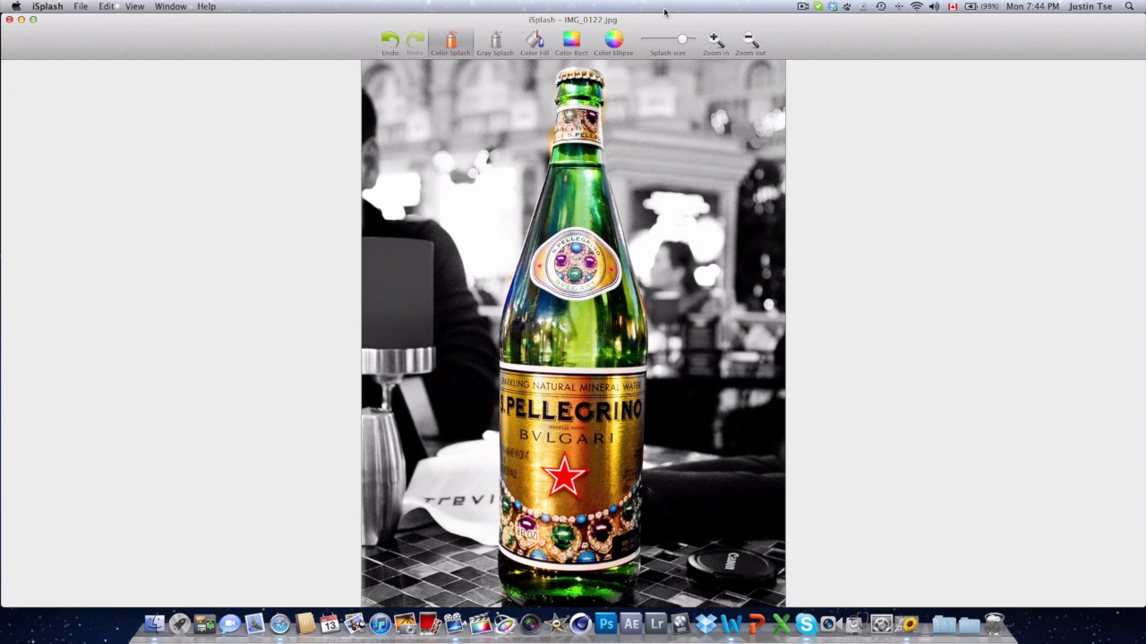
left_click(660, 40)
left_click(750, 40)
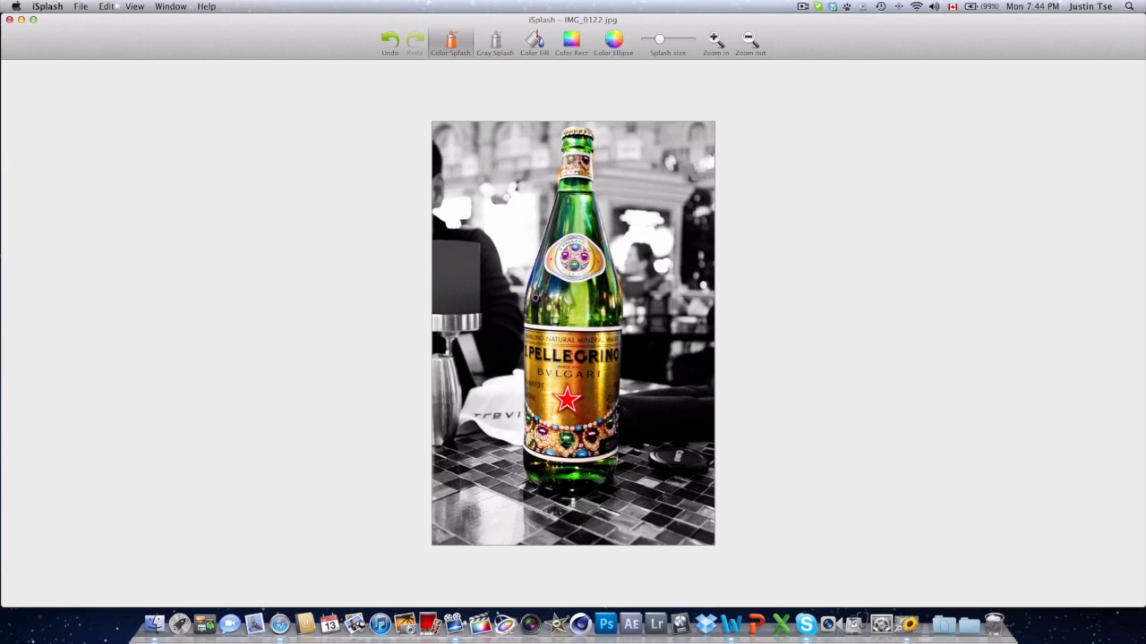
mouse_move(463, 259)
left_mouse_down()
mouse_move(442, 269)
mouse_move(447, 290)
mouse_move(478, 258)
mouse_move(477, 307)
mouse_move(446, 307)
mouse_move(469, 312)
mouse_move(468, 287)
mouse_move(473, 298)
mouse_move(460, 302)
mouse_move(455, 285)
left_mouse_up()
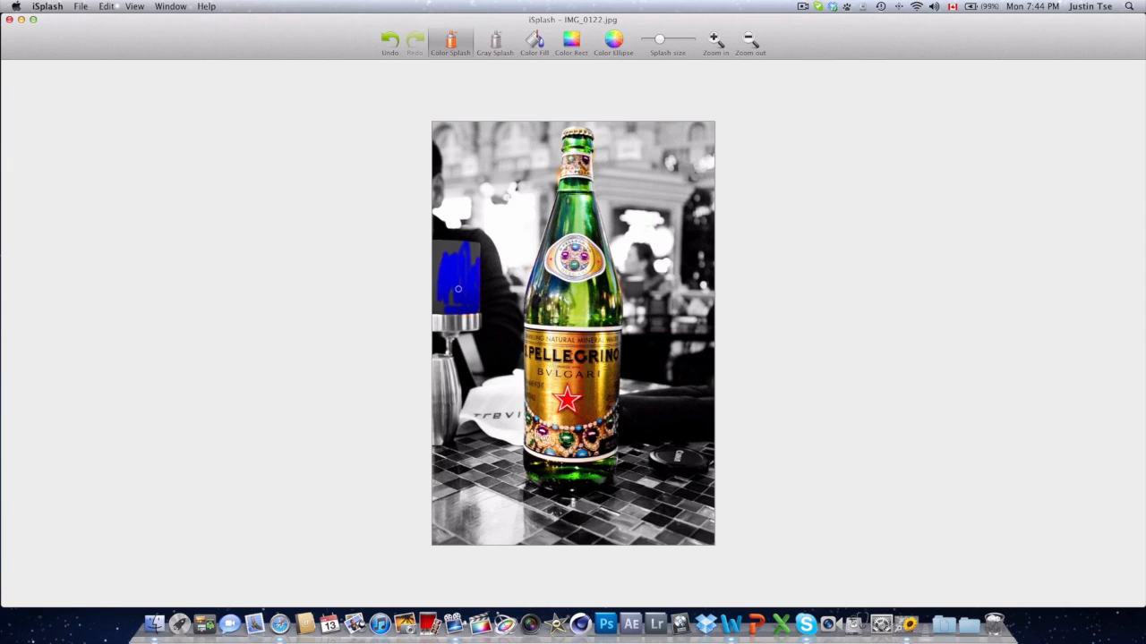
Step: Convert the whole image to colour
left_click(106, 6)
left_click(107, 50)
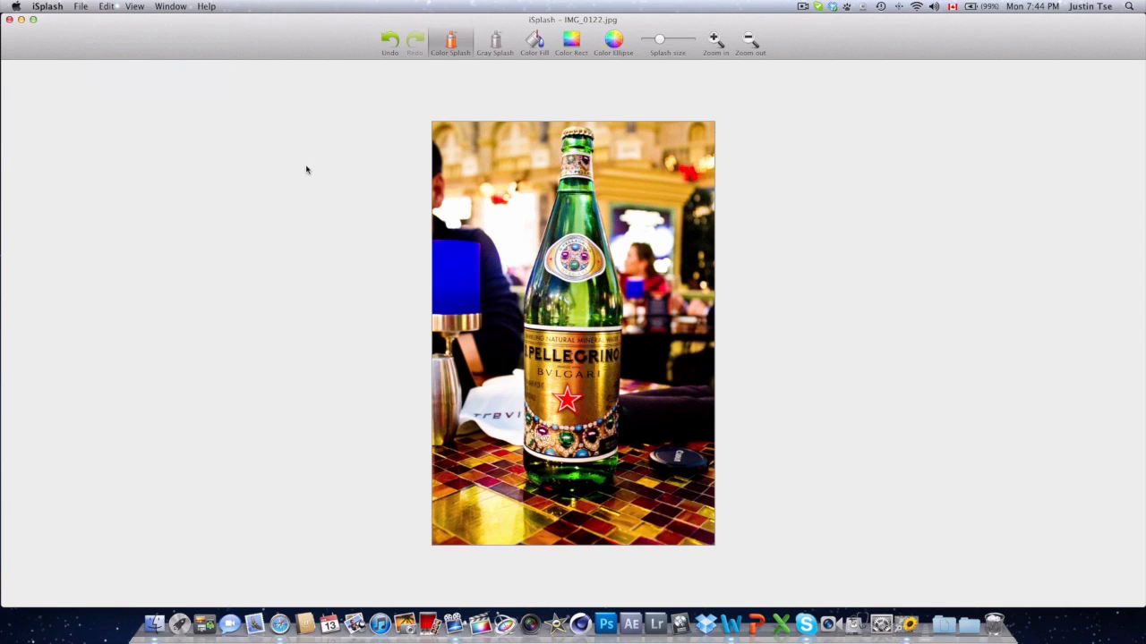
Step: Turn the bottle's glass and label back to grey with the Gray Splash brush at a larger splash size
left_click(498, 45)
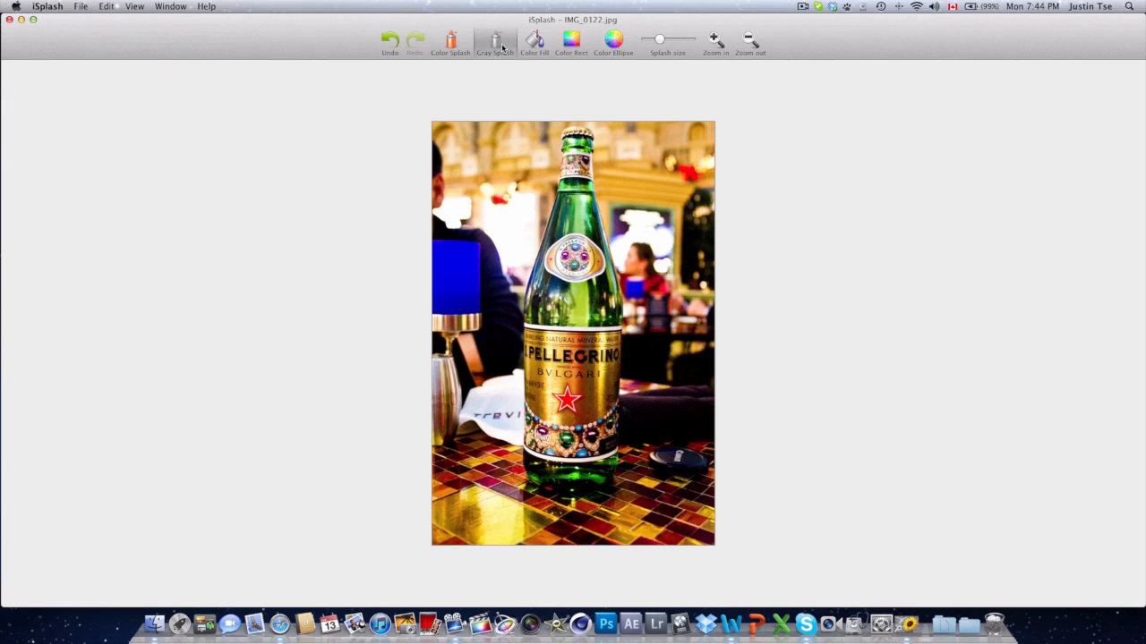
left_click(673, 40)
left_click(686, 41)
mouse_move(589, 333)
left_mouse_down()
mouse_move(563, 428)
mouse_move(535, 342)
mouse_move(548, 356)
mouse_move(545, 237)
left_mouse_up()
left_click_drag(535, 326, 577, 183)
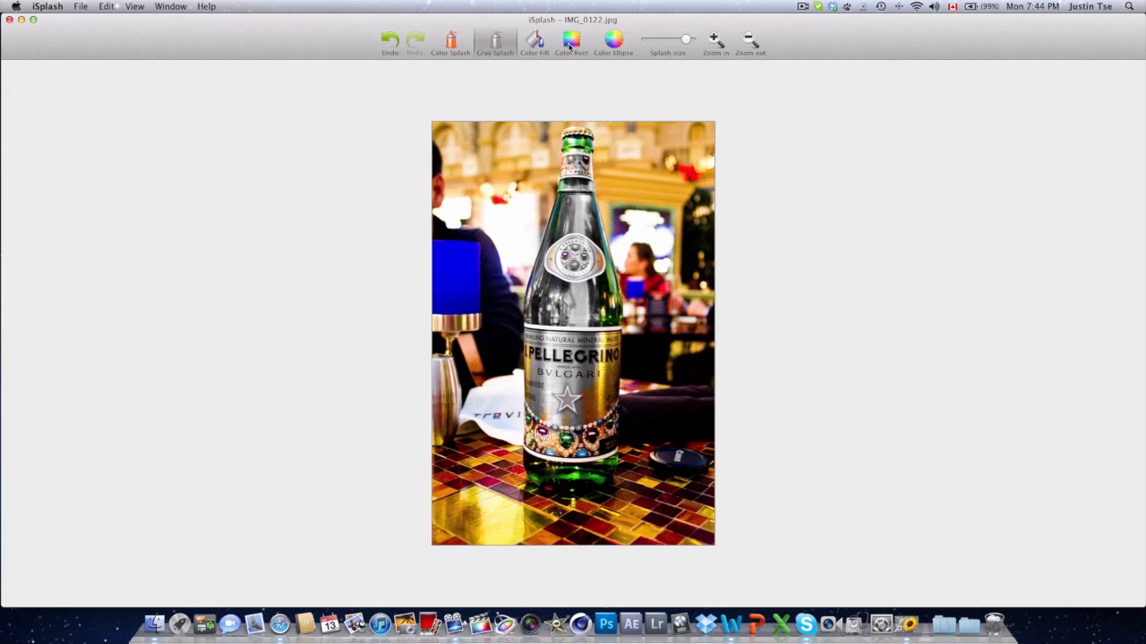
Step: Convert the whole image back to greyscale
left_click(569, 44)
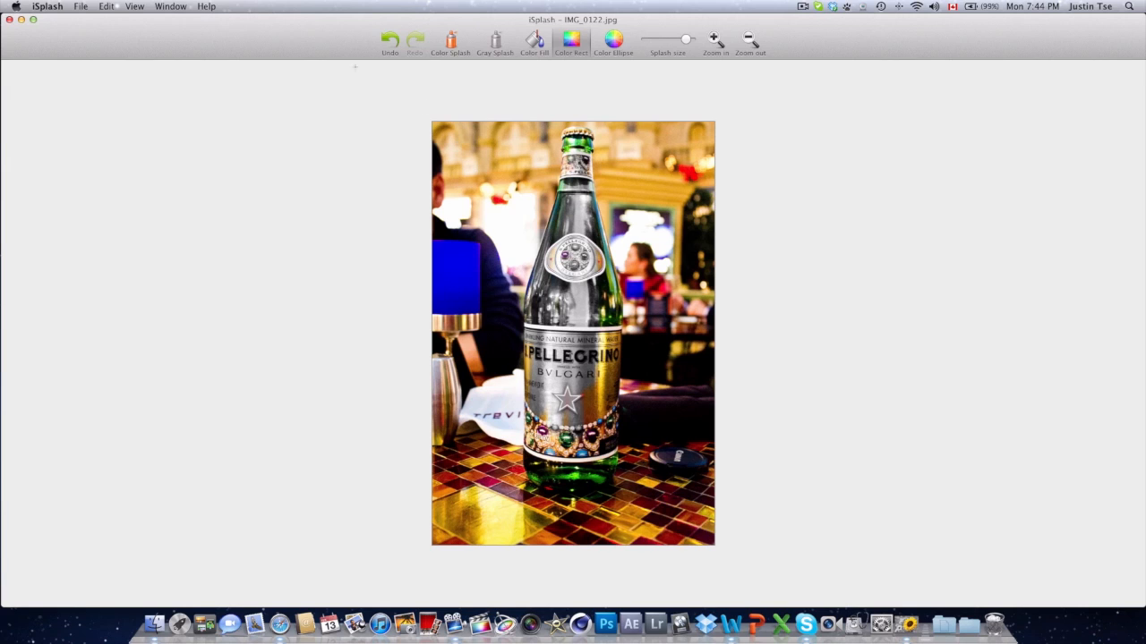
left_click(108, 7)
left_click(143, 63)
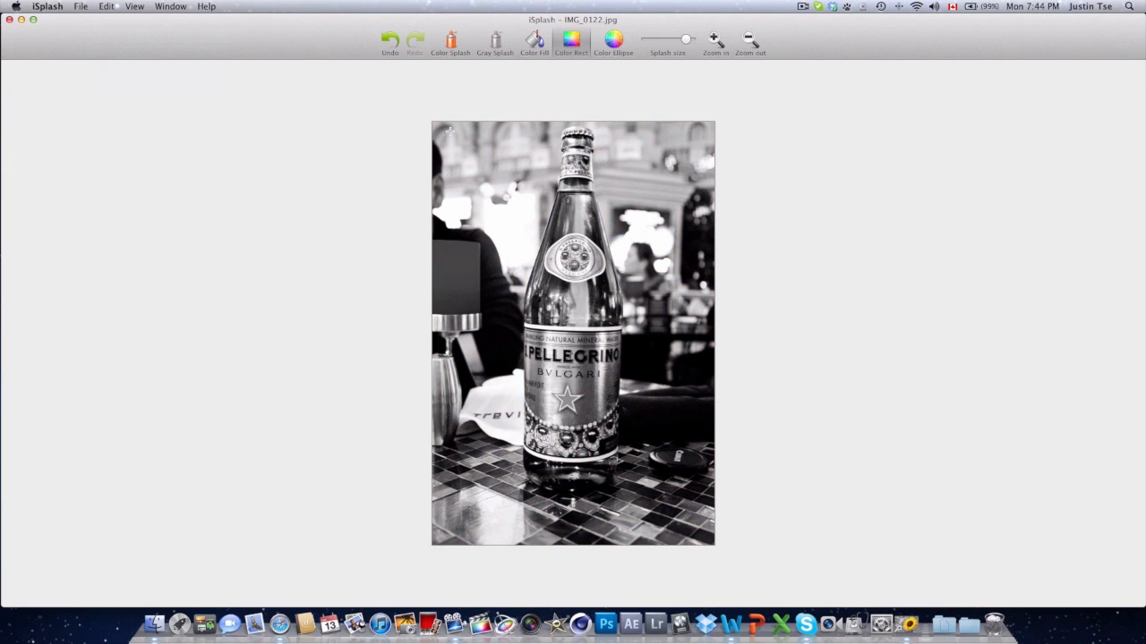
Step: Draw two Color Rect rectangles revealing colour in the upper-left and upper-right background
left_click_drag(529, 207, 457, 142)
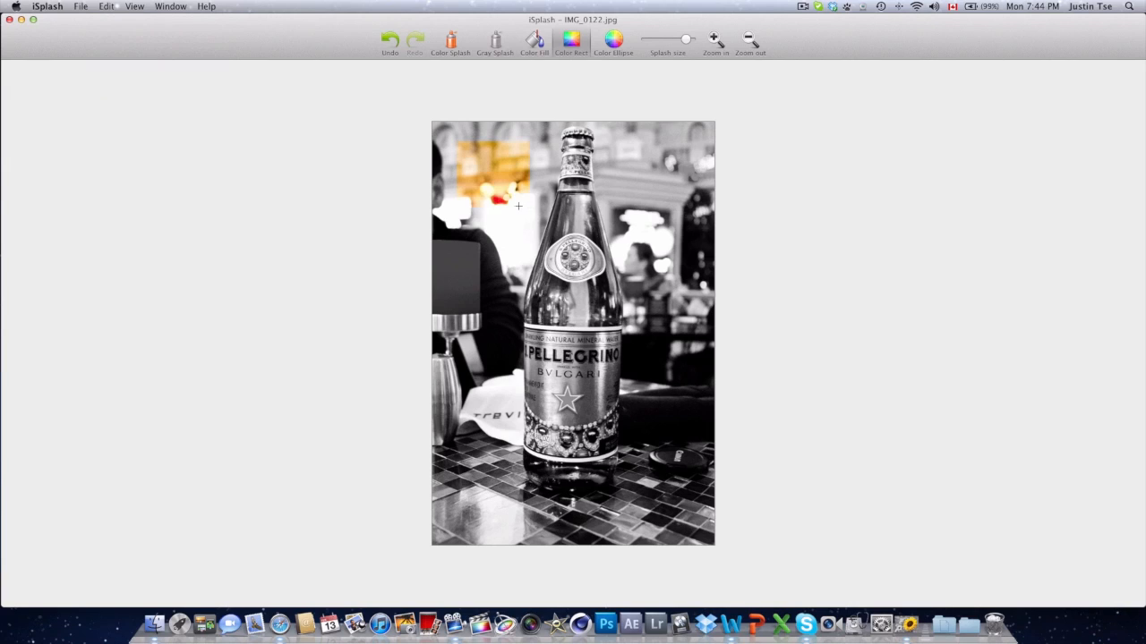
left_click_drag(687, 241, 613, 154)
Step: Draw Color Ellipse shapes revealing colour on the chair back, the bottle's lower label and the table
left_click(604, 42)
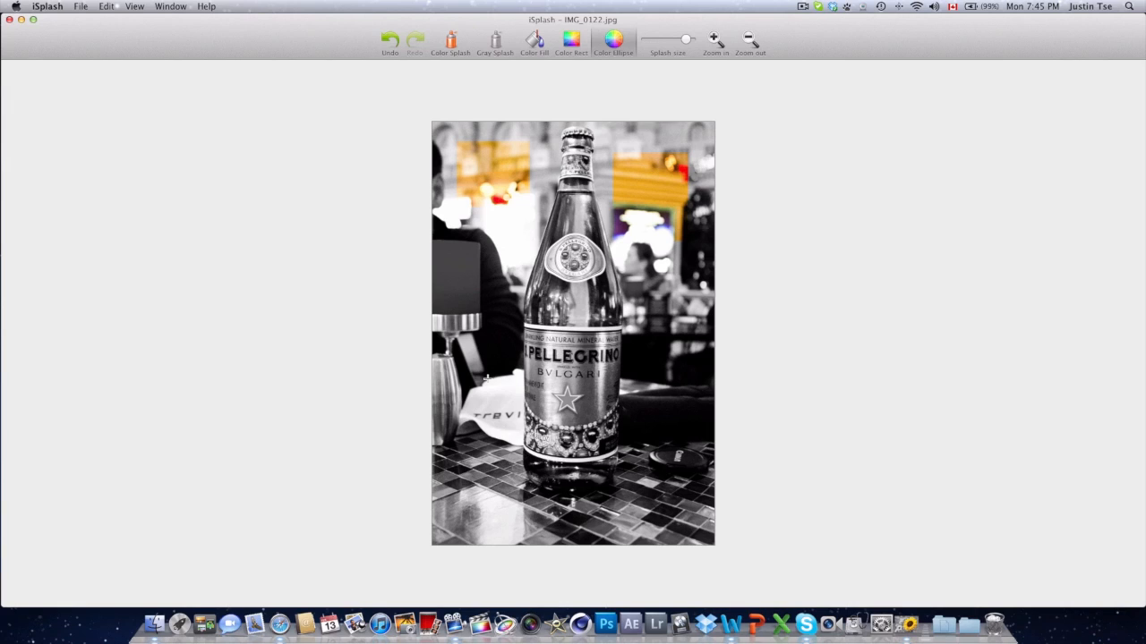
left_click_drag(486, 377, 452, 268)
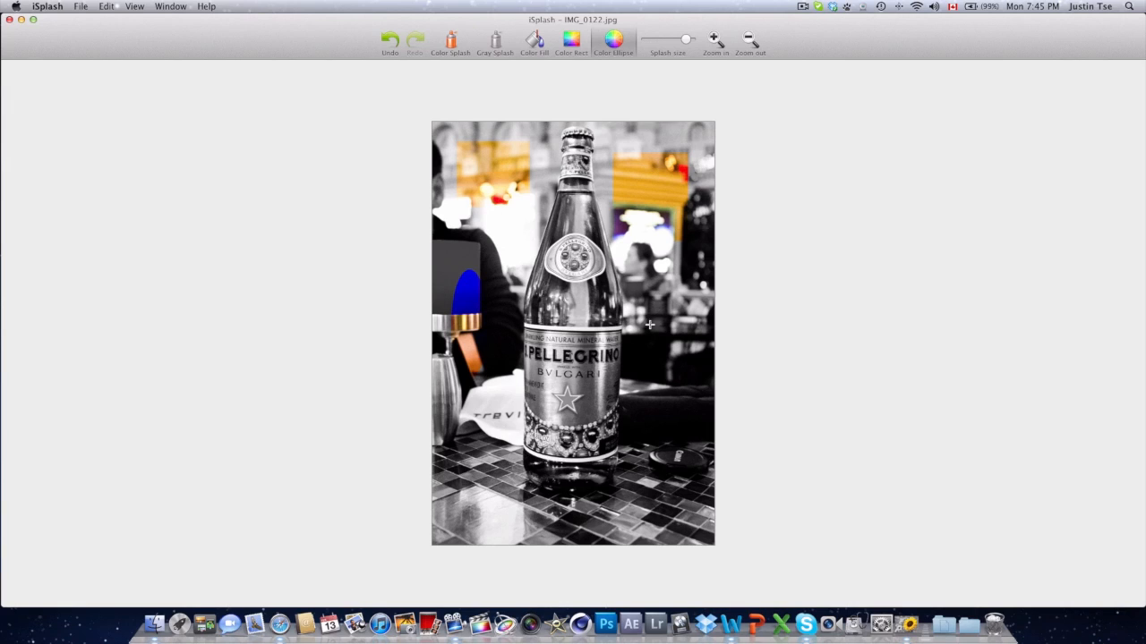
left_click_drag(652, 283, 669, 402)
left_click_drag(700, 488, 687, 484)
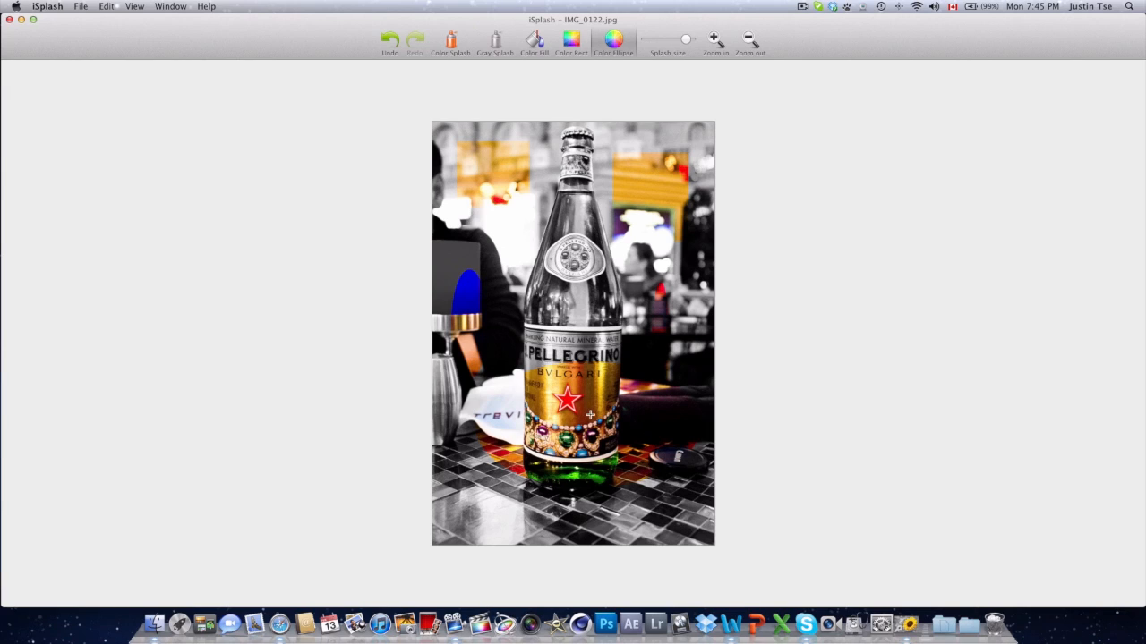